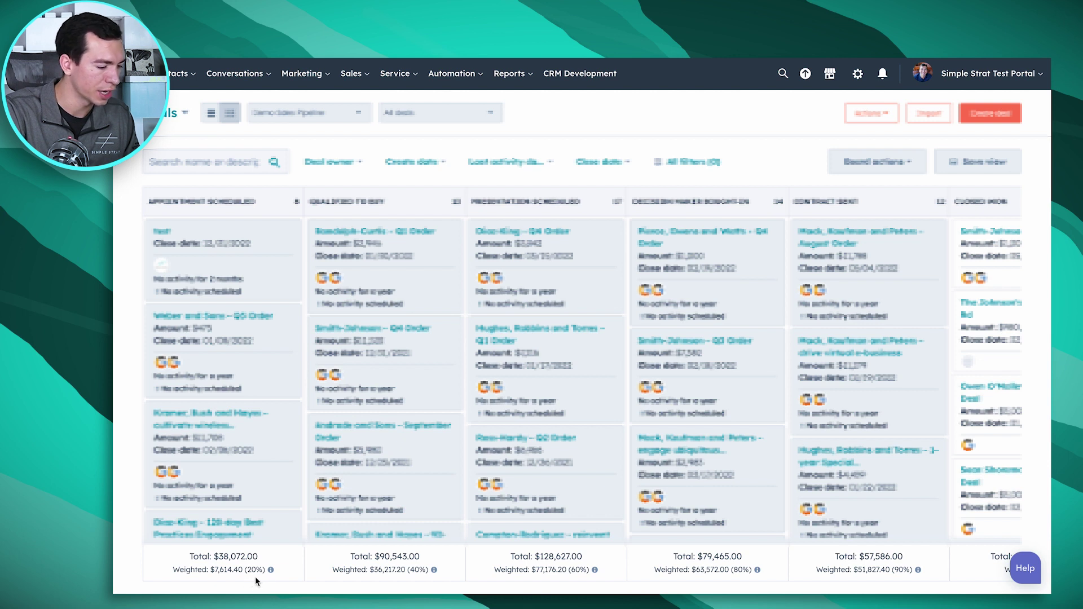
# Open the deal pipeline settings from the account Settings.
pyautogui.moveTo(262, 575)
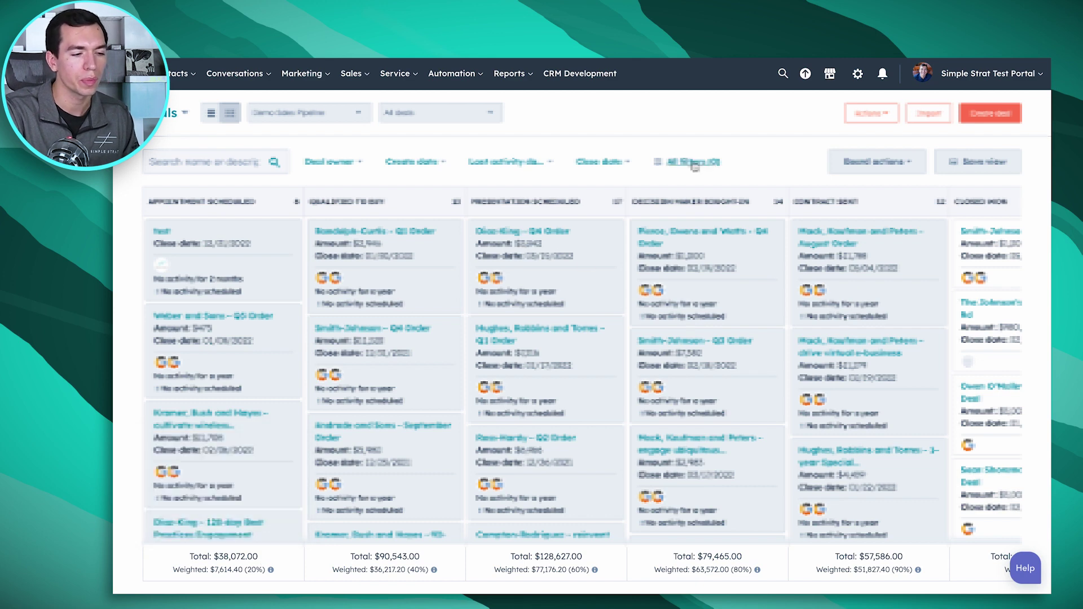
pyautogui.click(857, 77)
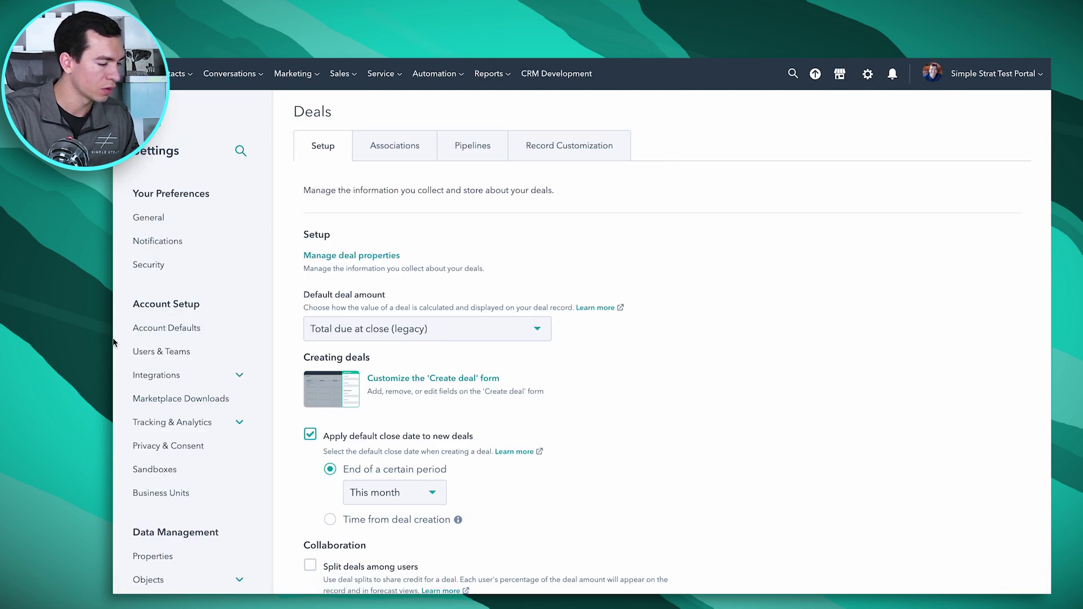
pyautogui.scroll(-5, 150, 333)
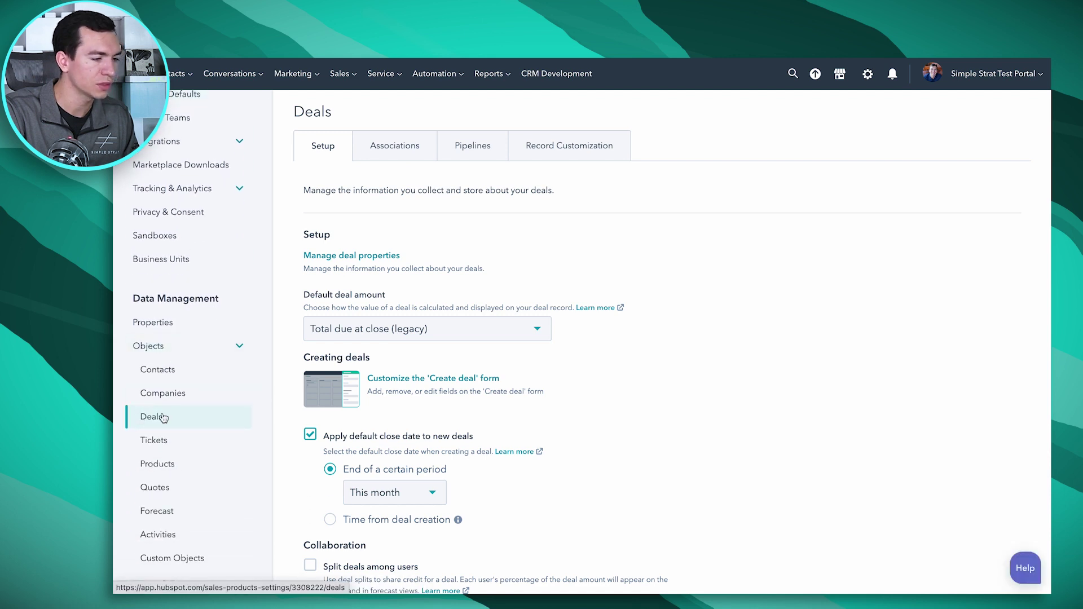
pyautogui.click(477, 157)
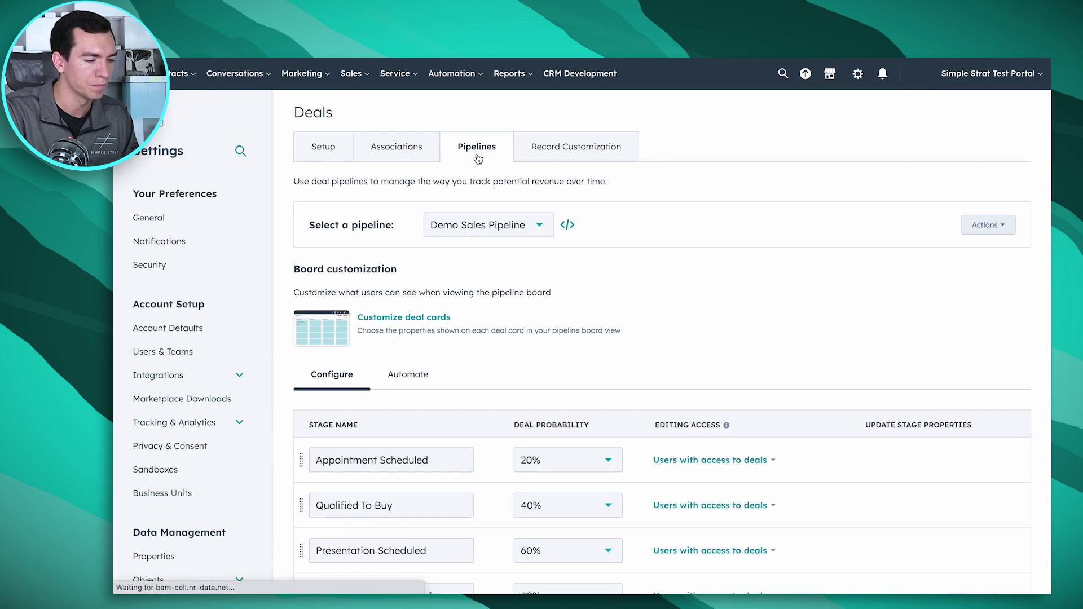
# Review the available pipelines and each stage's deal probability without changing anything.
pyautogui.scroll(-3, 598, 346)
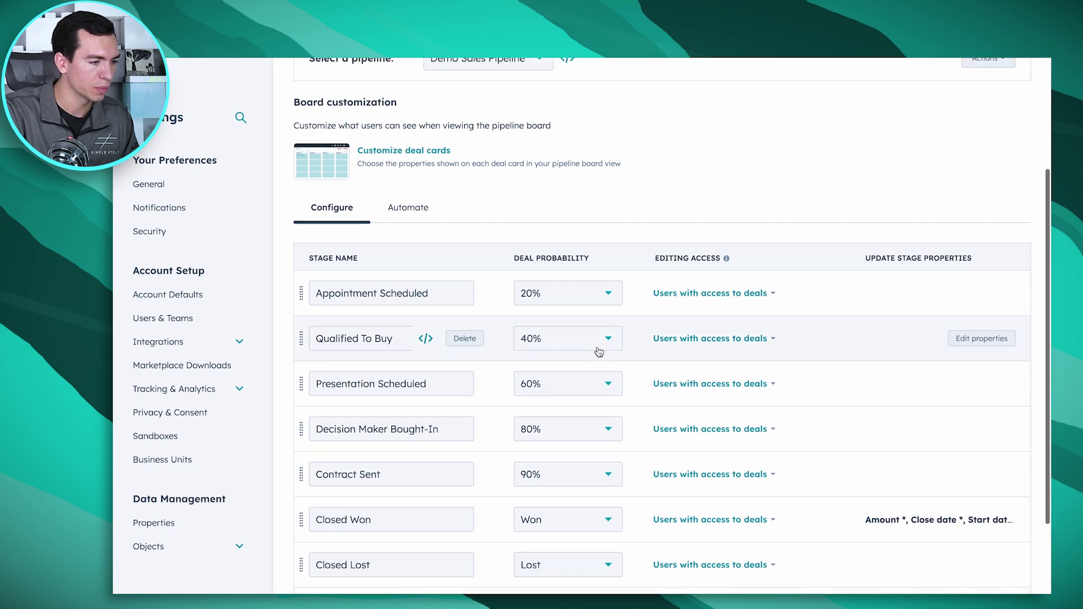
pyautogui.scroll(1, 598, 349)
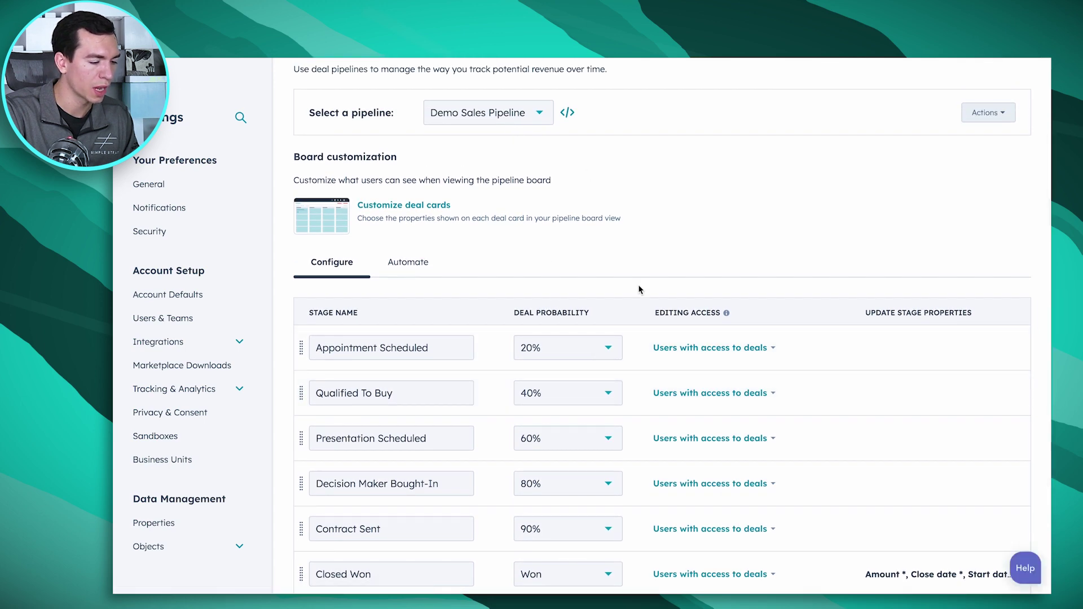
pyautogui.scroll(-2, 641, 289)
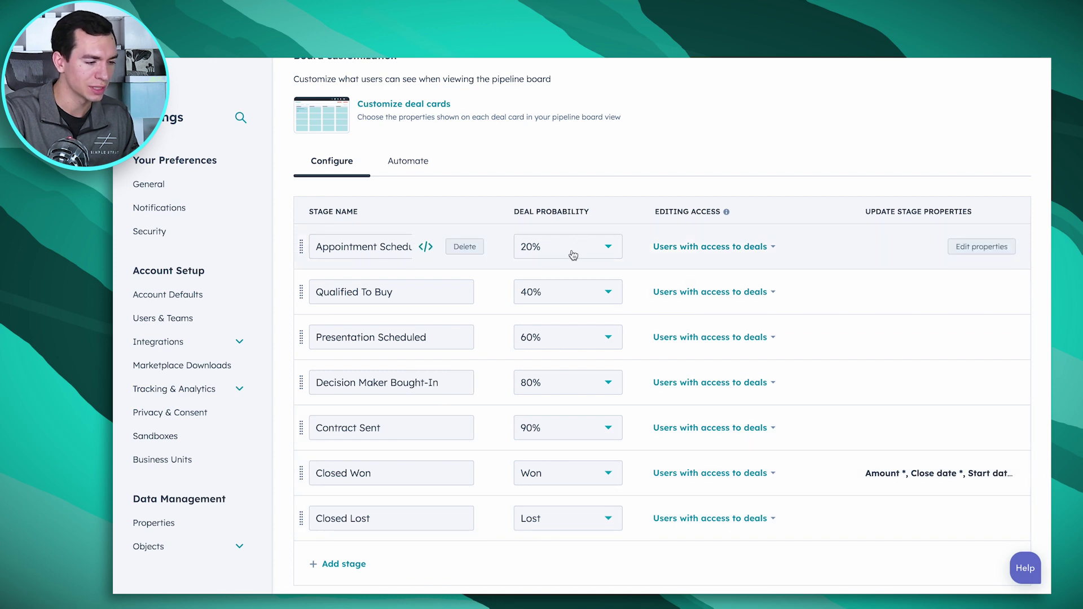
pyautogui.scroll(3, 564, 252)
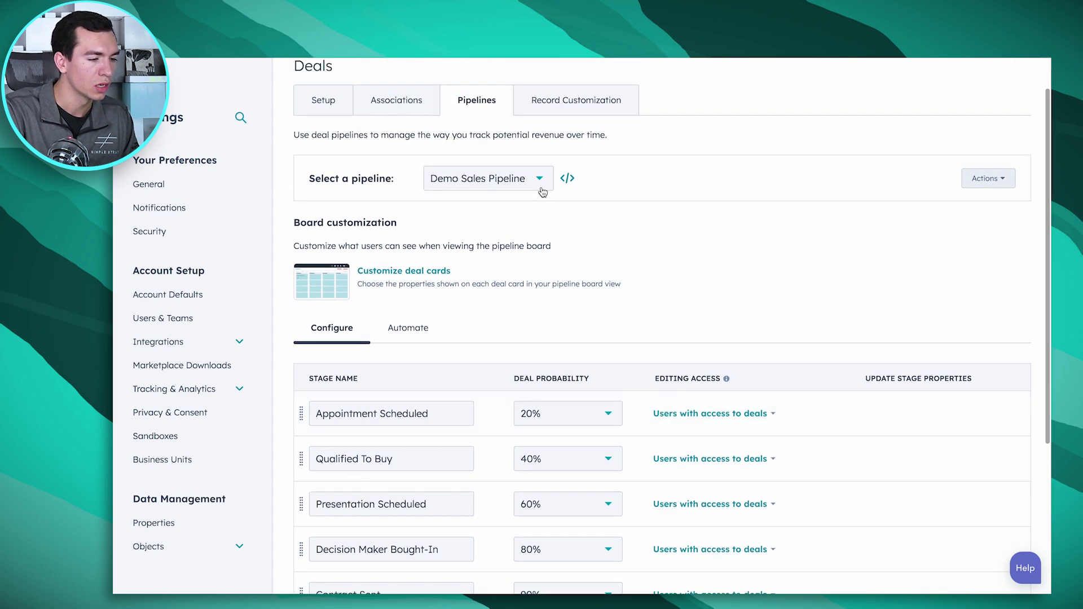
pyautogui.click(540, 187)
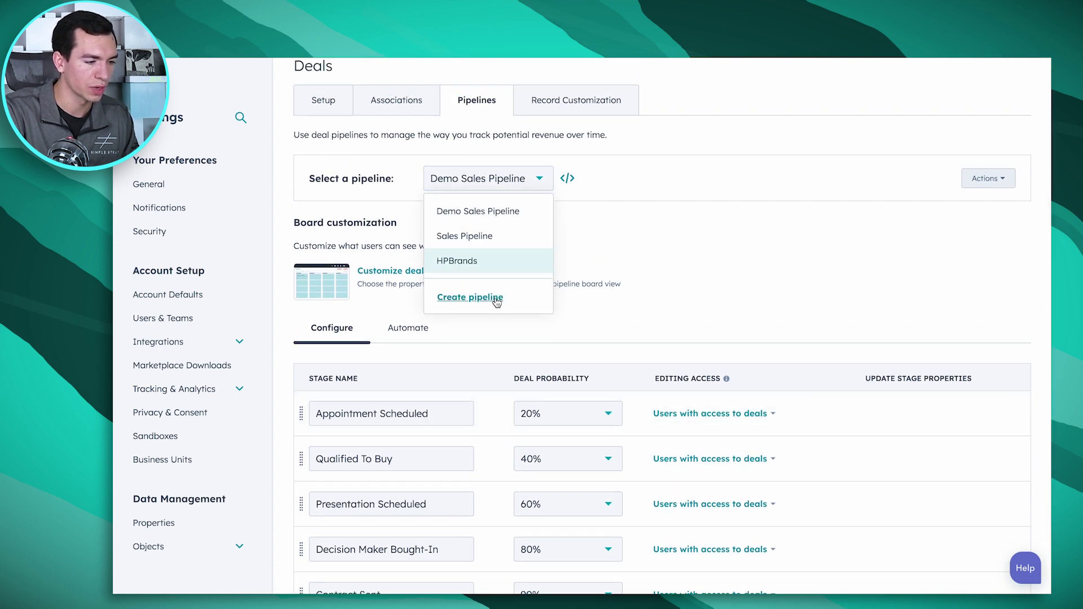
pyautogui.click(622, 208)
pyautogui.scroll(-4, 601, 245)
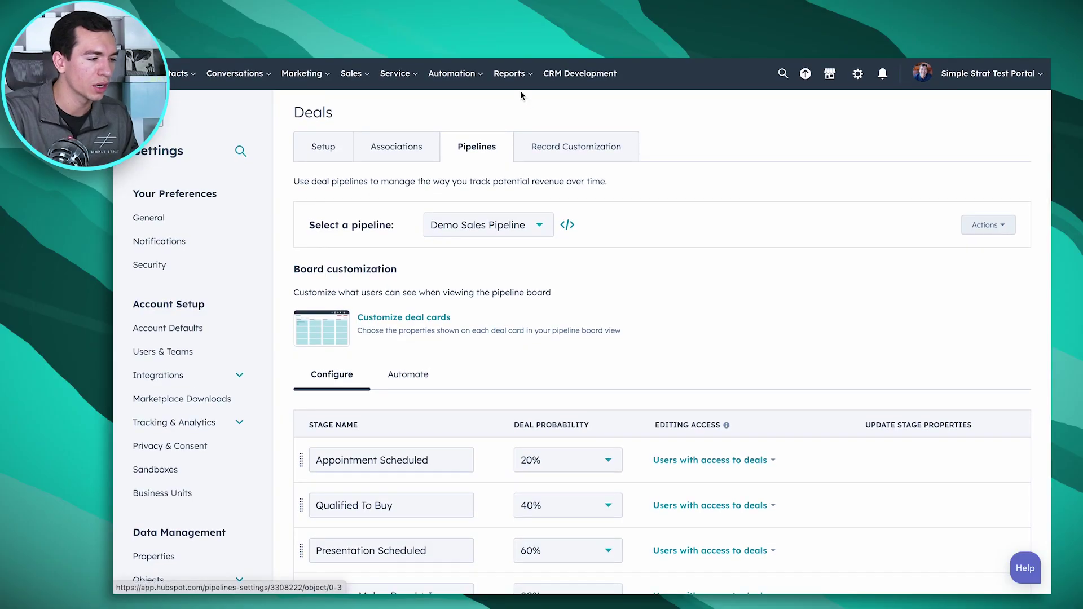
# Open Sales Analytics from Analytics Tools and expand the Forecasts & Pipelines reports.
pyautogui.moveTo(517, 78)
pyautogui.click(525, 110)
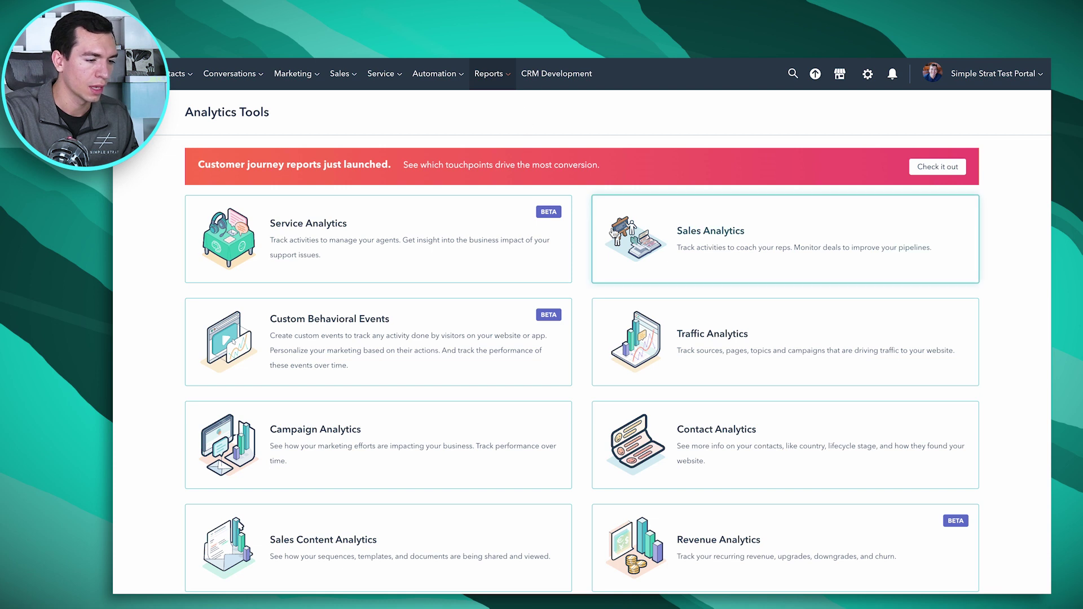
pyautogui.click(711, 248)
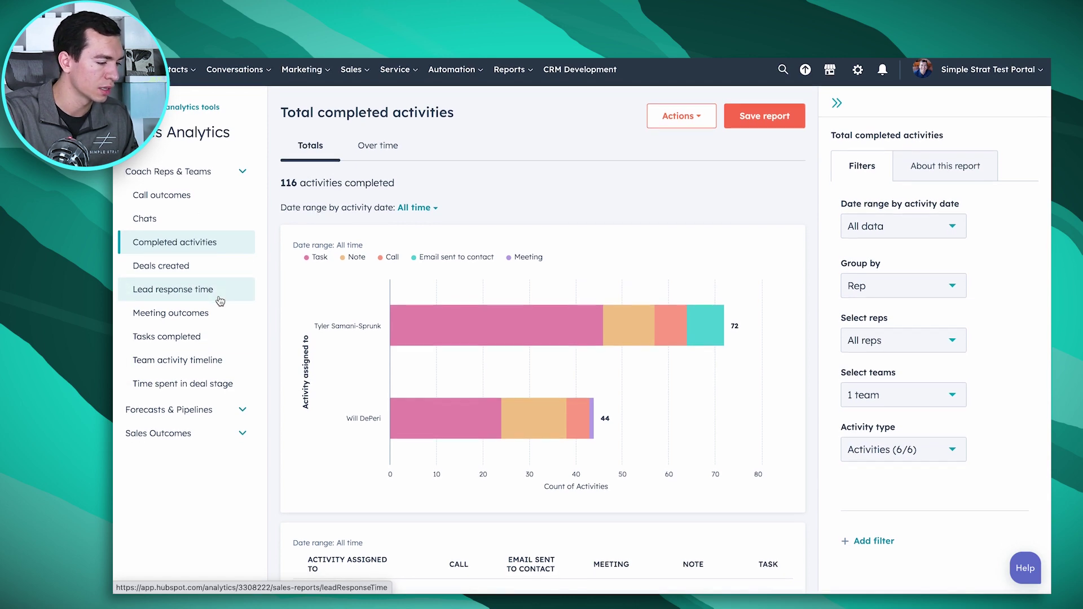
pyautogui.click(247, 421)
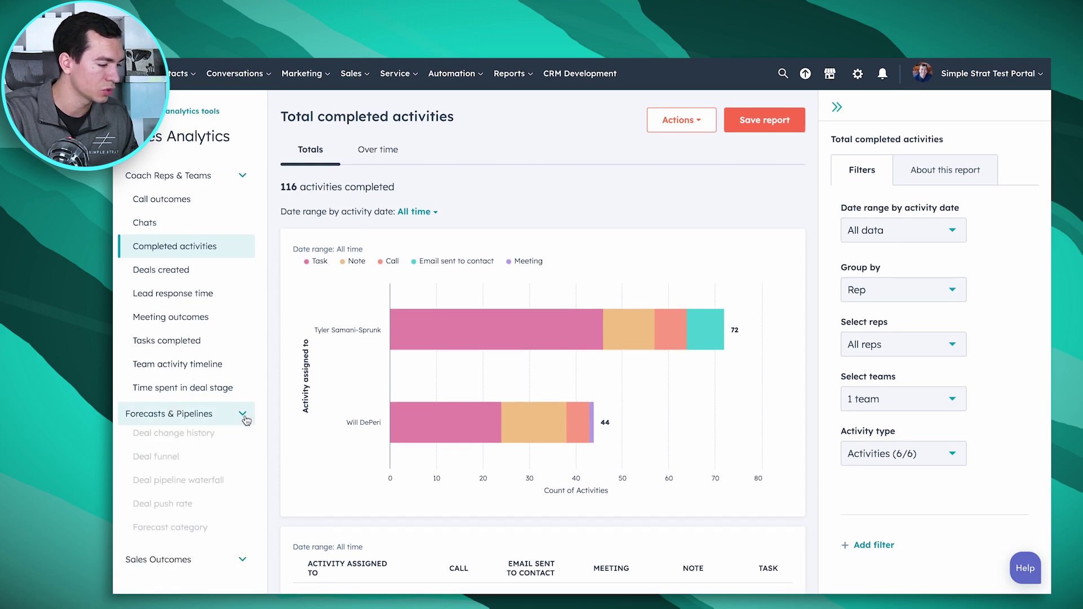
pyautogui.scroll(-2, 247, 420)
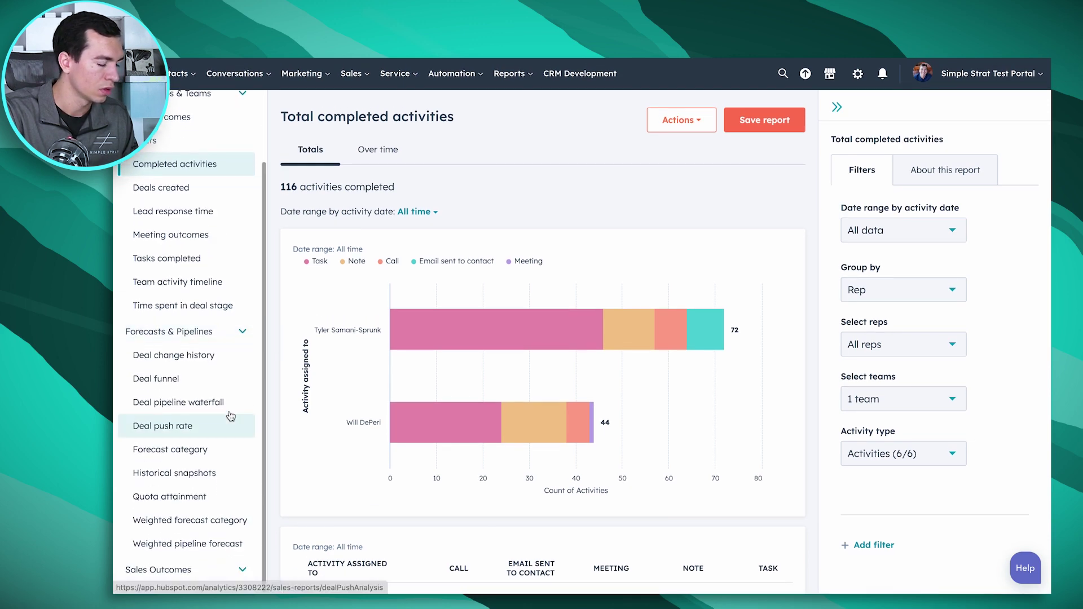
# Open the Deal funnel report and its deal stages filter list.
pyautogui.click(174, 380)
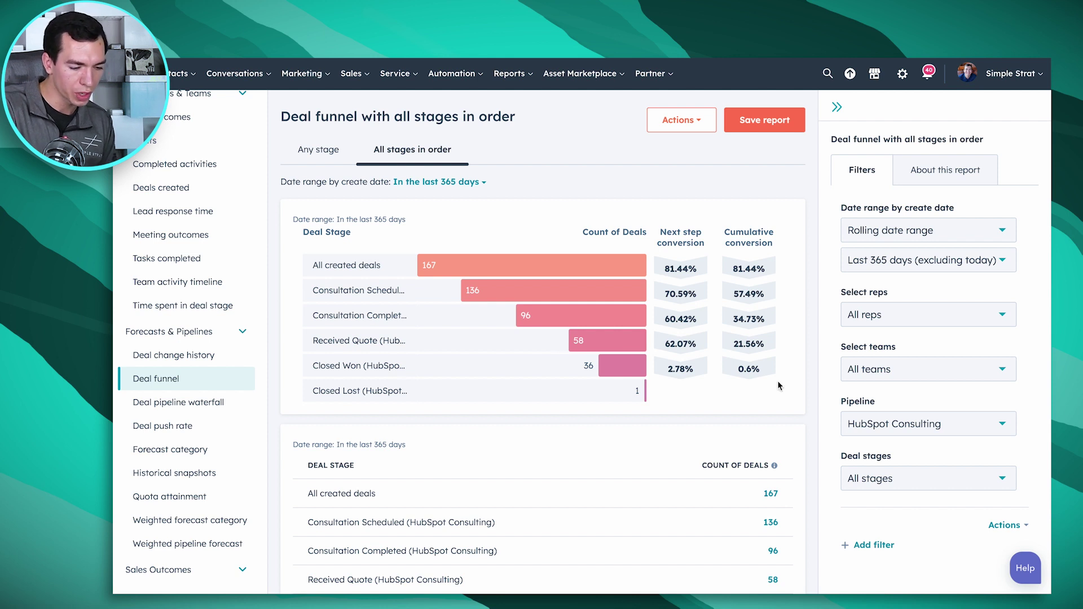
pyautogui.click(944, 484)
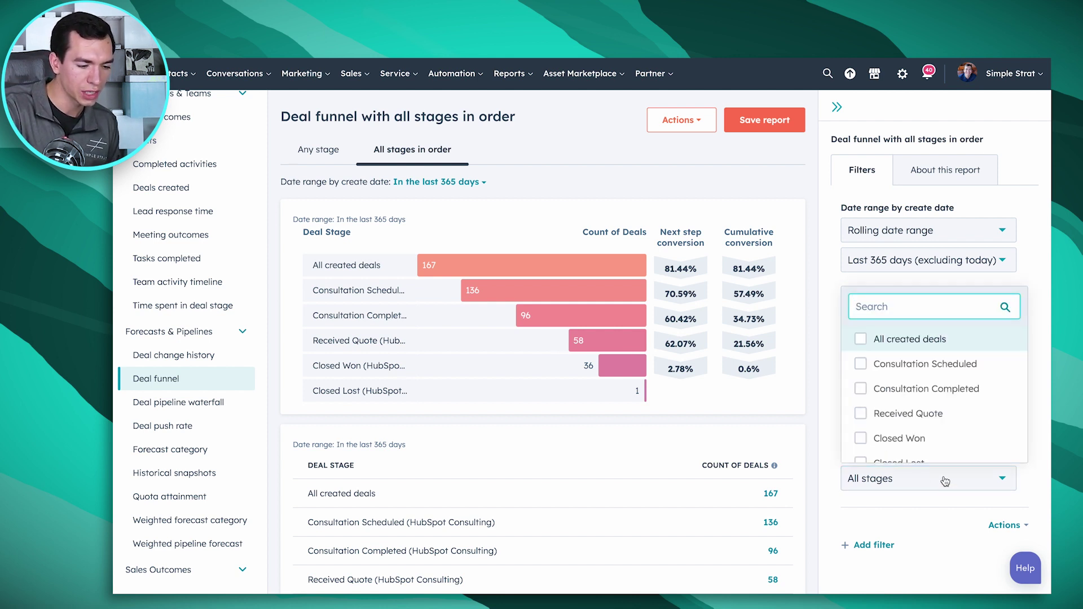
# Toggle Consultation Scheduled, Consultation Completed and Closed Won in the funnel to compare conversions.
pyautogui.click(861, 364)
pyautogui.click(861, 439)
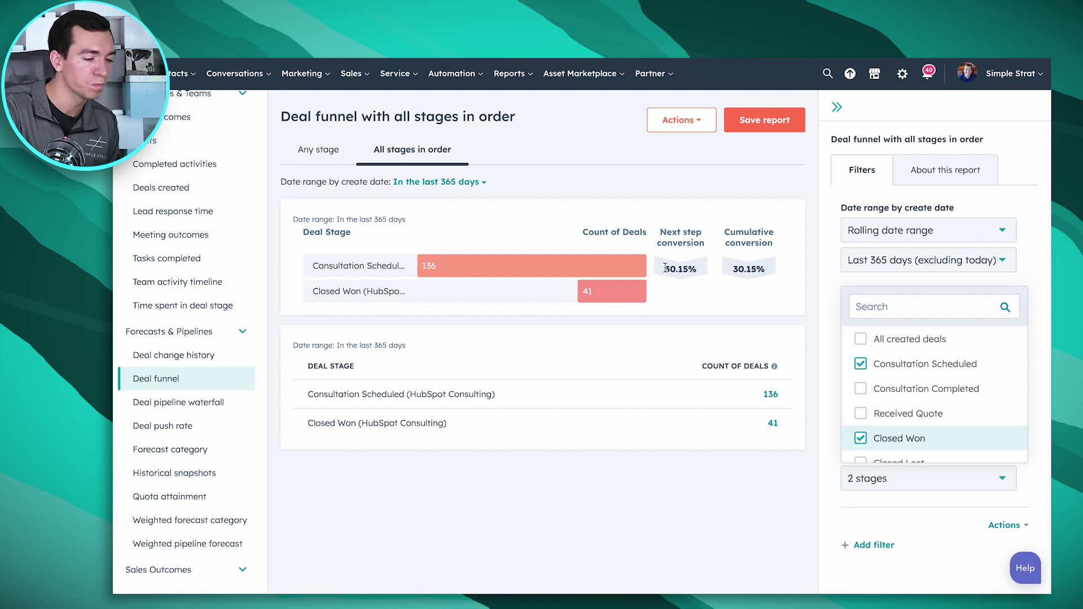
pyautogui.click(862, 365)
pyautogui.click(861, 390)
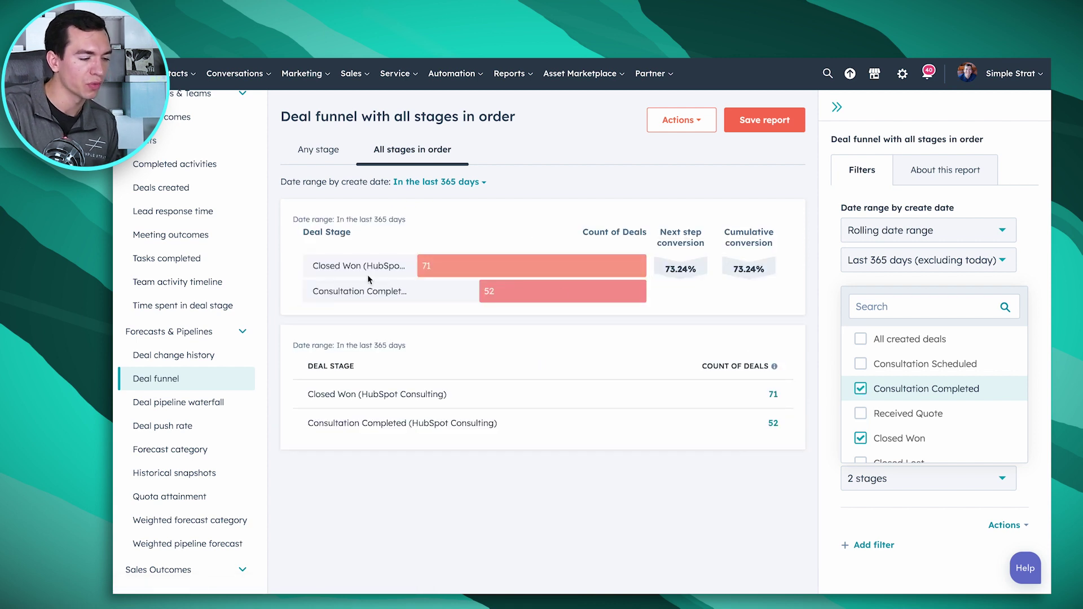
pyautogui.click(862, 439)
pyautogui.click(861, 439)
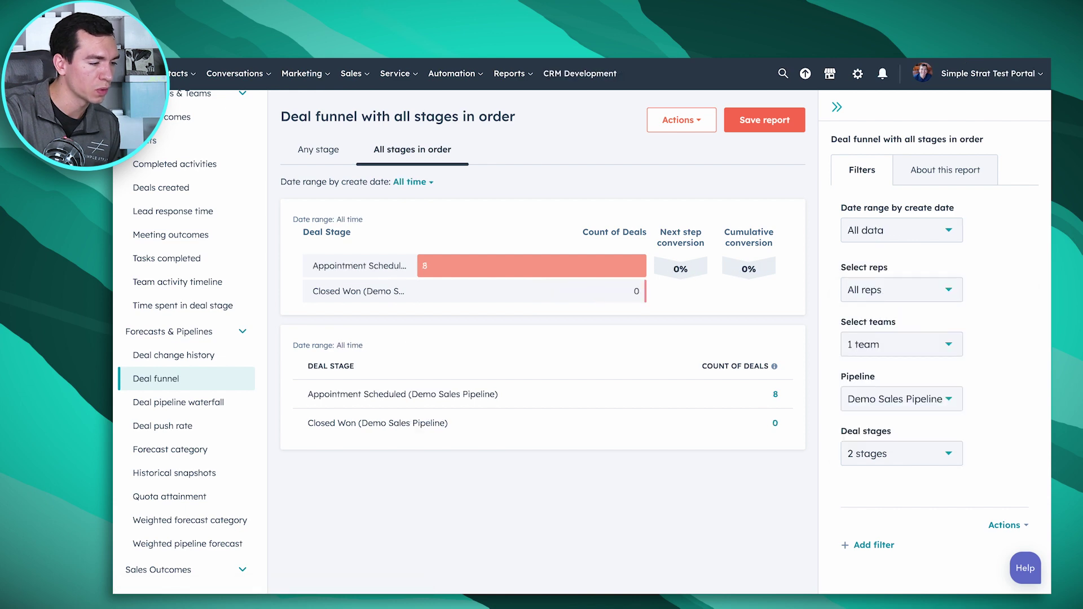
# Go to the Deals pipeline stage settings from the account Settings.
pyautogui.click(861, 79)
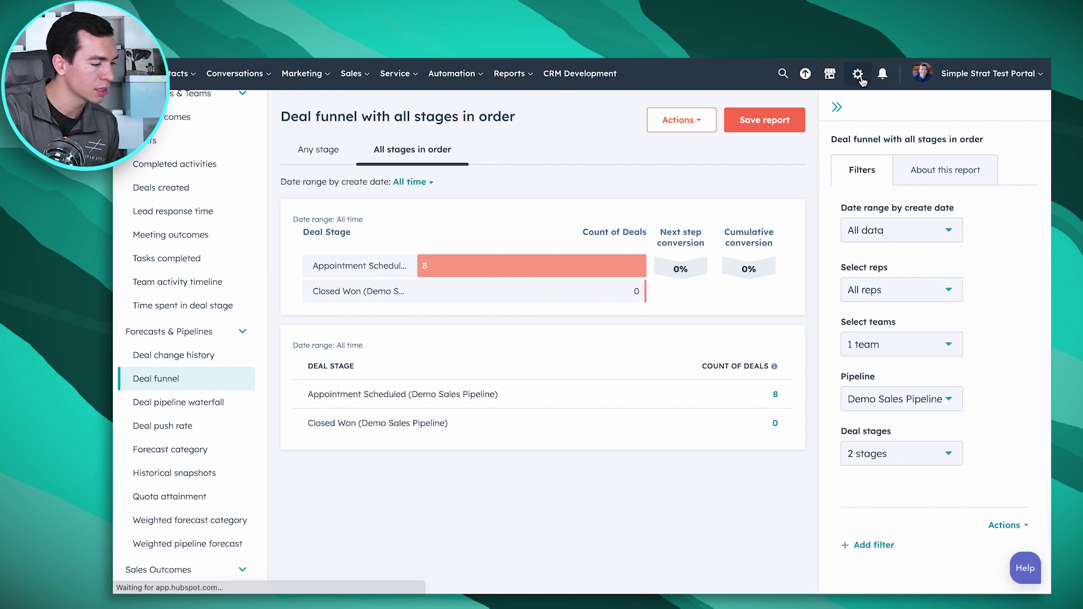
pyautogui.scroll(-5, 158, 452)
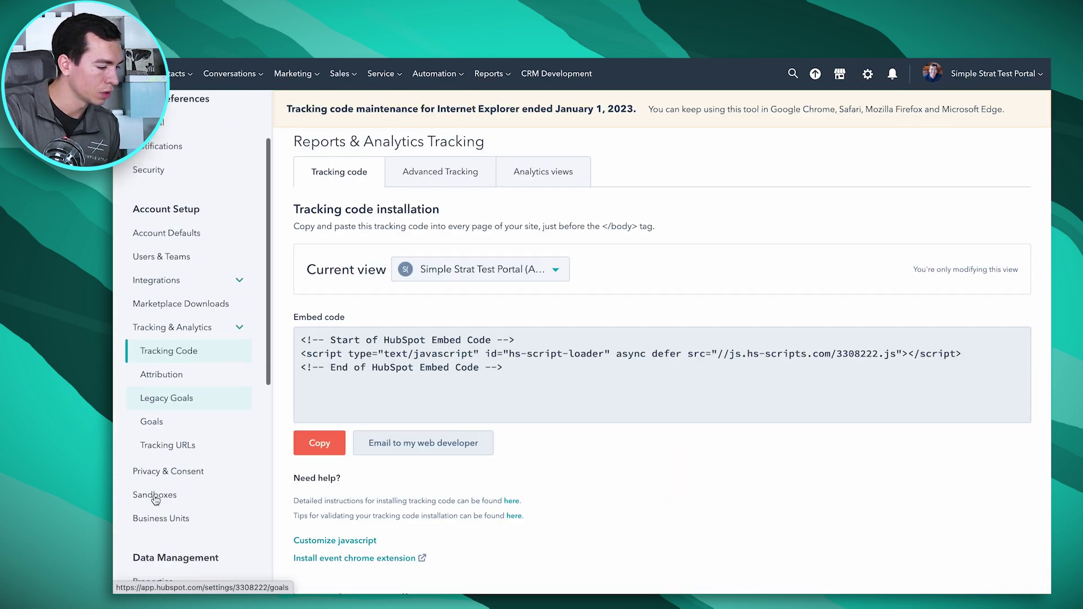
pyautogui.scroll(-1, 156, 500)
pyautogui.click(163, 477)
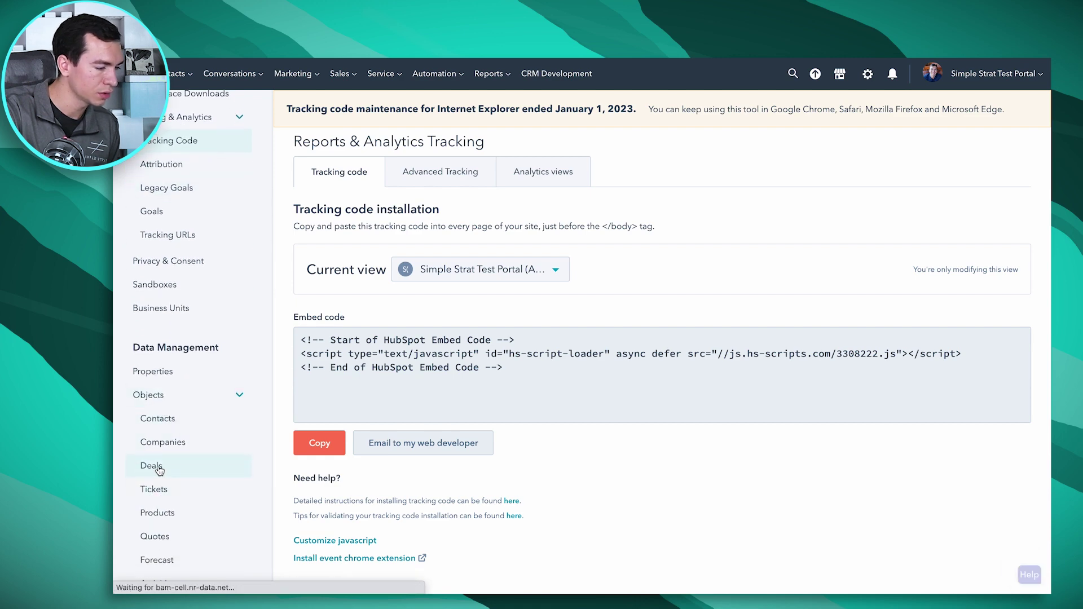
pyautogui.click(482, 151)
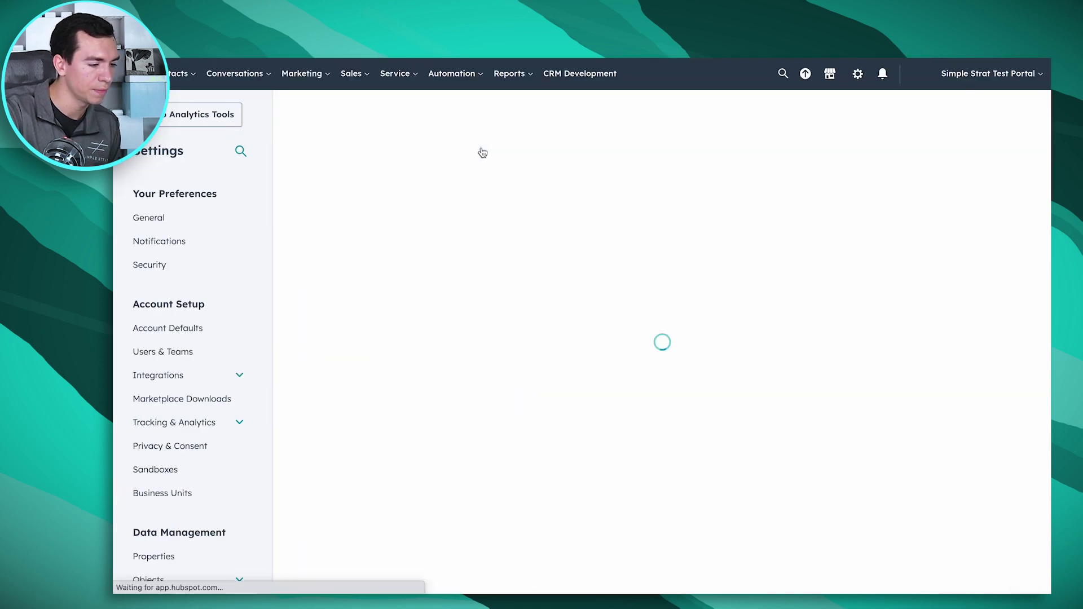
pyautogui.scroll(-4, 691, 409)
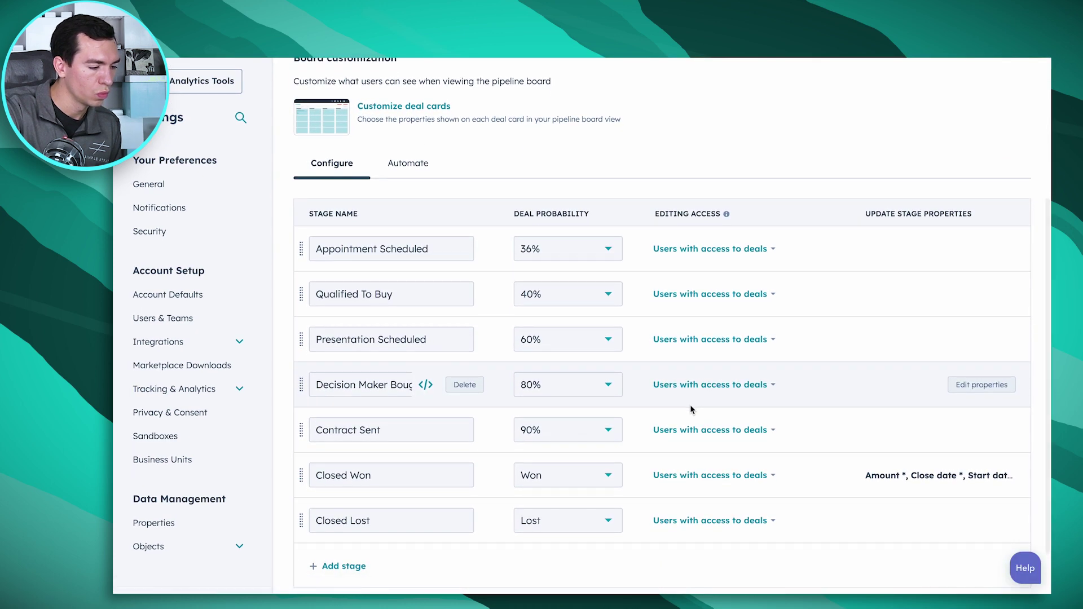
pyautogui.scroll(-1, 690, 409)
# Set Appointment Scheduled to 30% and Qualified To Buy to a new 46% probability.
pyautogui.click(609, 219)
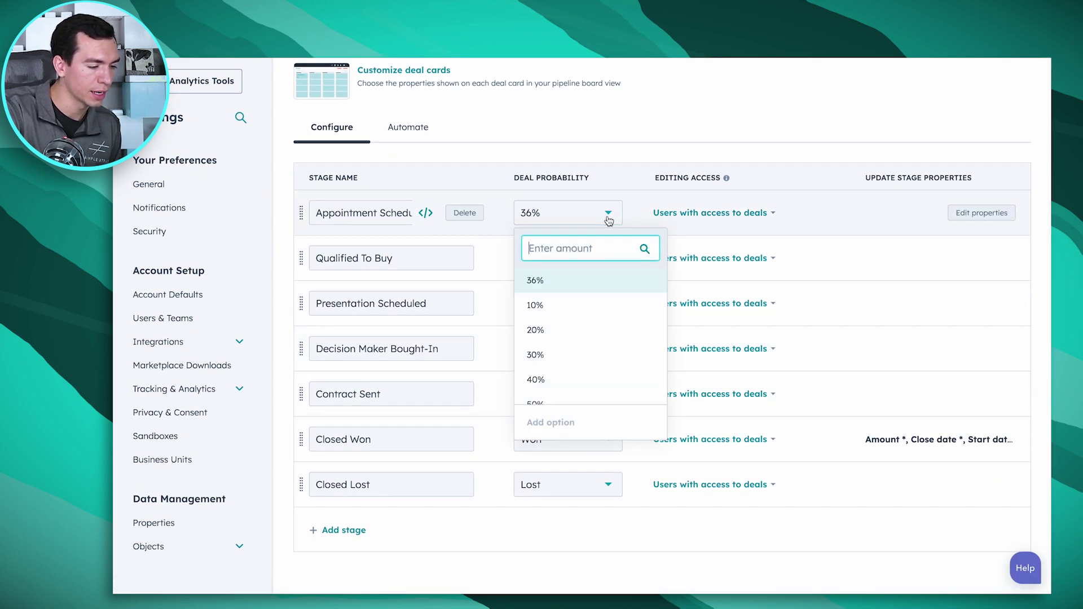
pyautogui.click(577, 356)
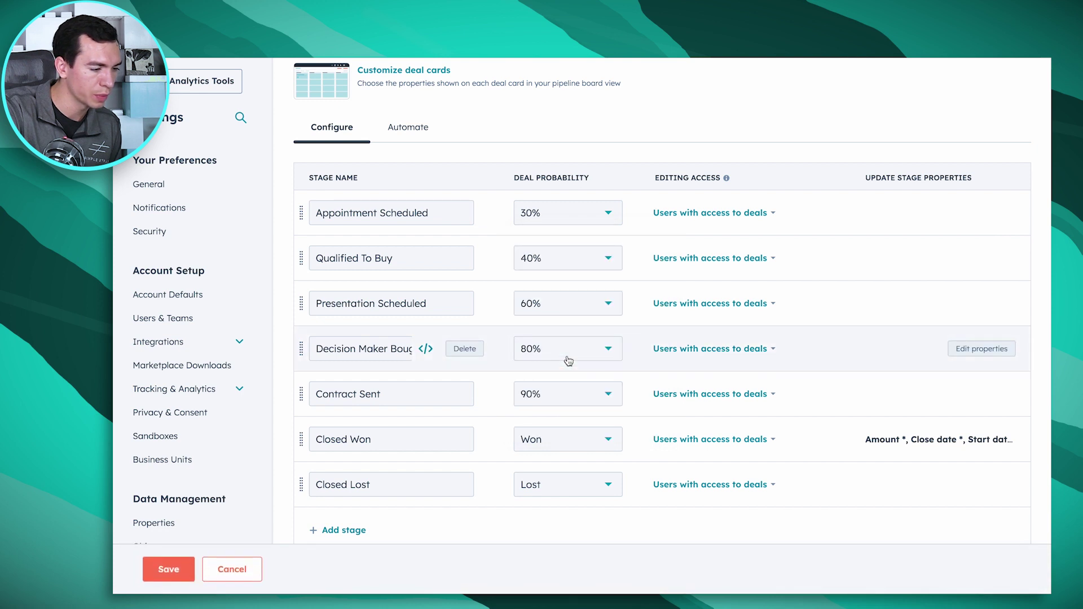
pyautogui.click(607, 261)
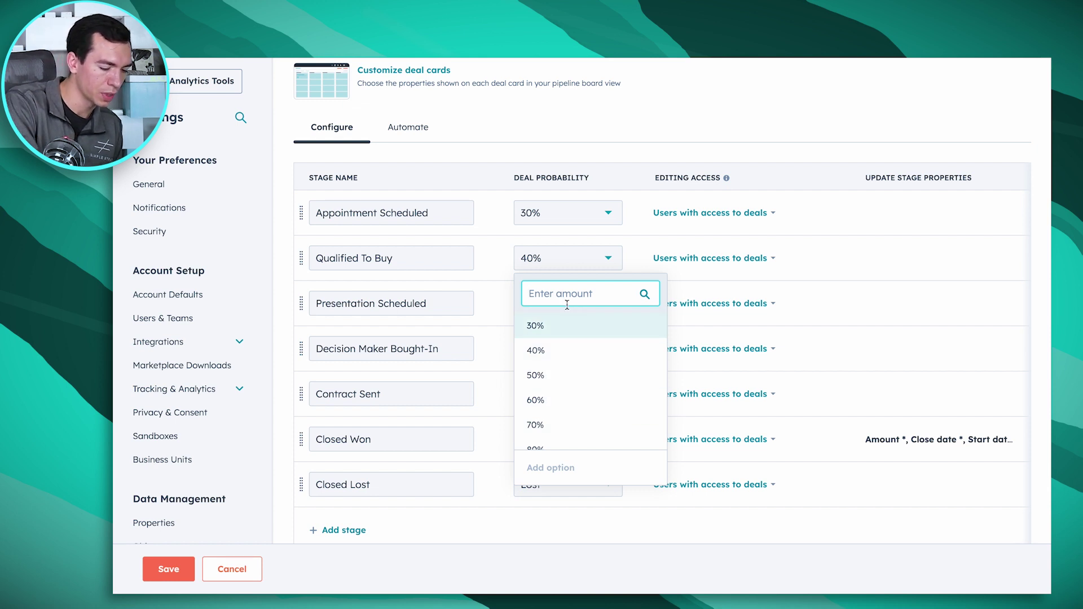
pyautogui.write('46')
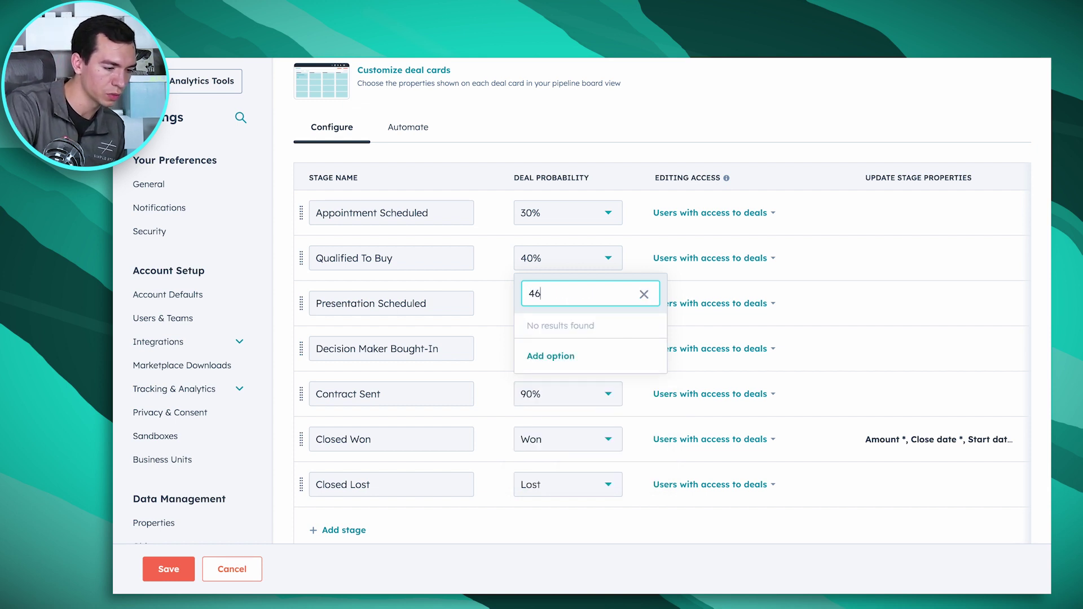
pyautogui.click(536, 356)
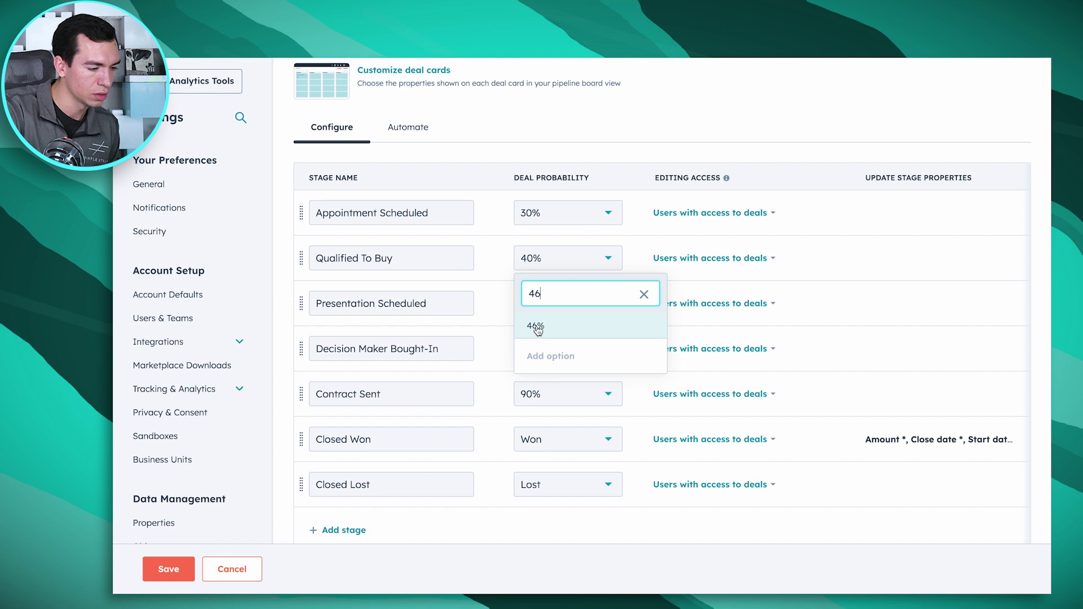
pyautogui.click(536, 327)
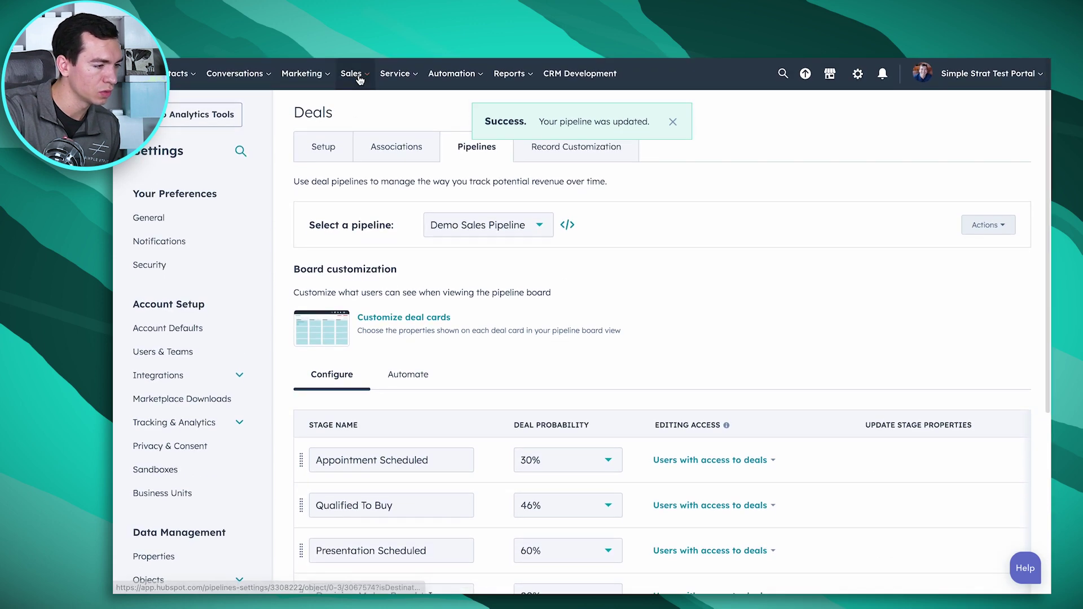
pyautogui.click(354, 74)
# Open the deals board and check the 30% and 46% weighted stage totals.
pyautogui.click(361, 109)
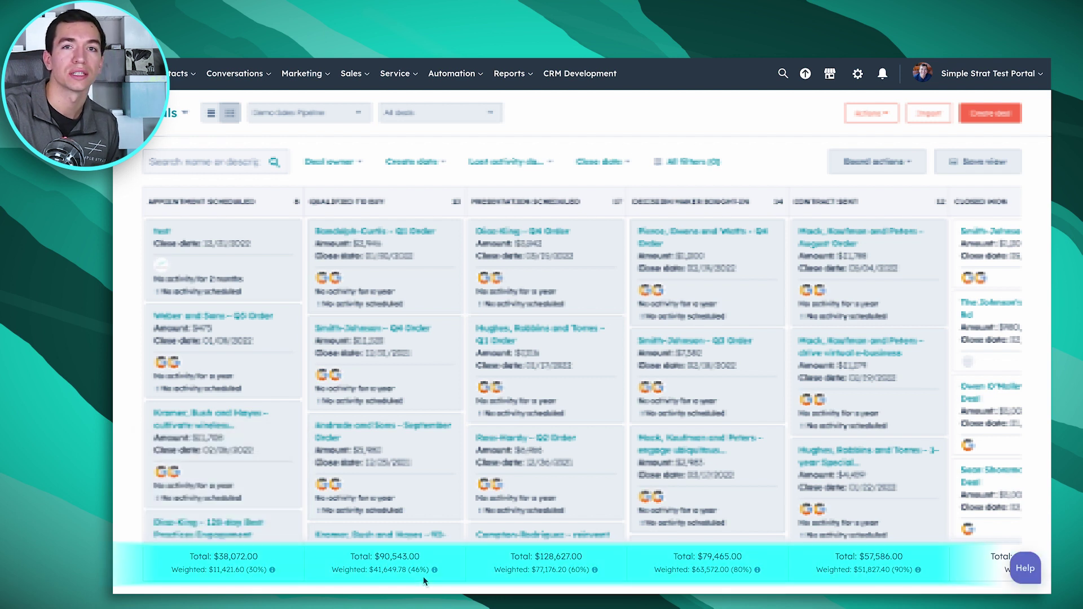
pyautogui.moveTo(420, 579)
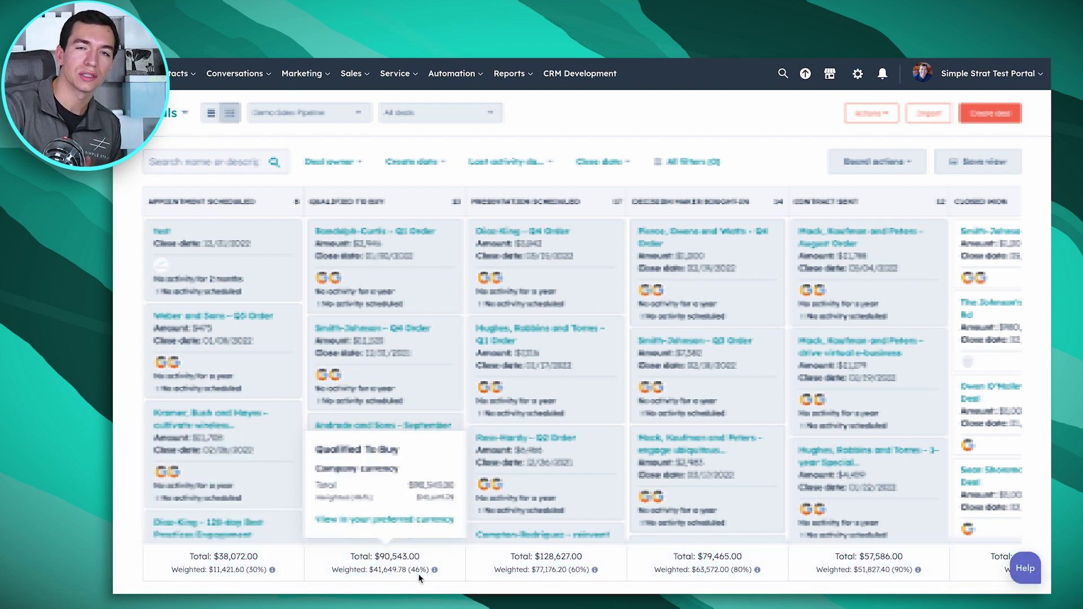